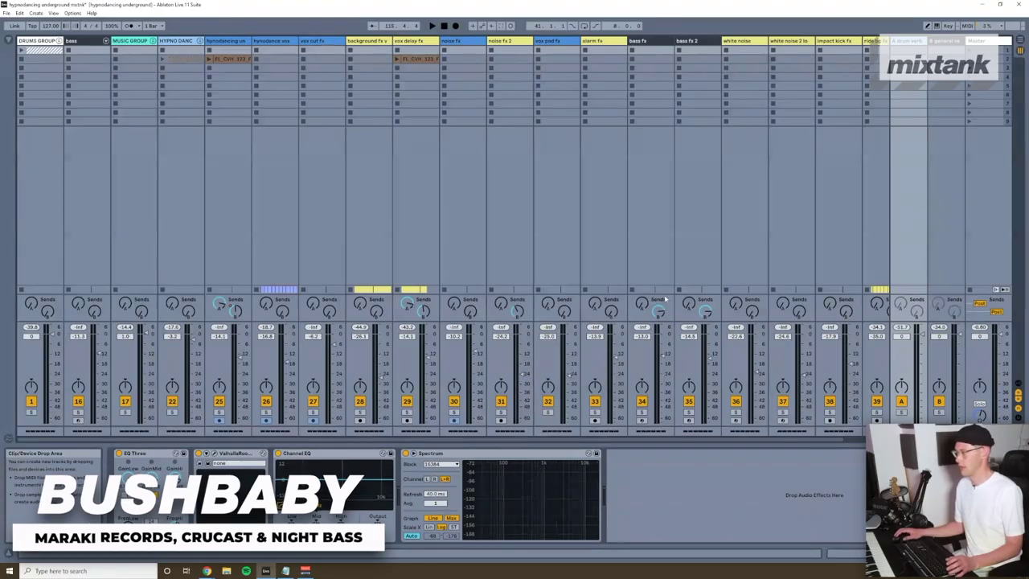
- Open the drum verb's ValhallaRoom window and centre it, checking a track in Arrangement before returning to Session
click(208, 463)
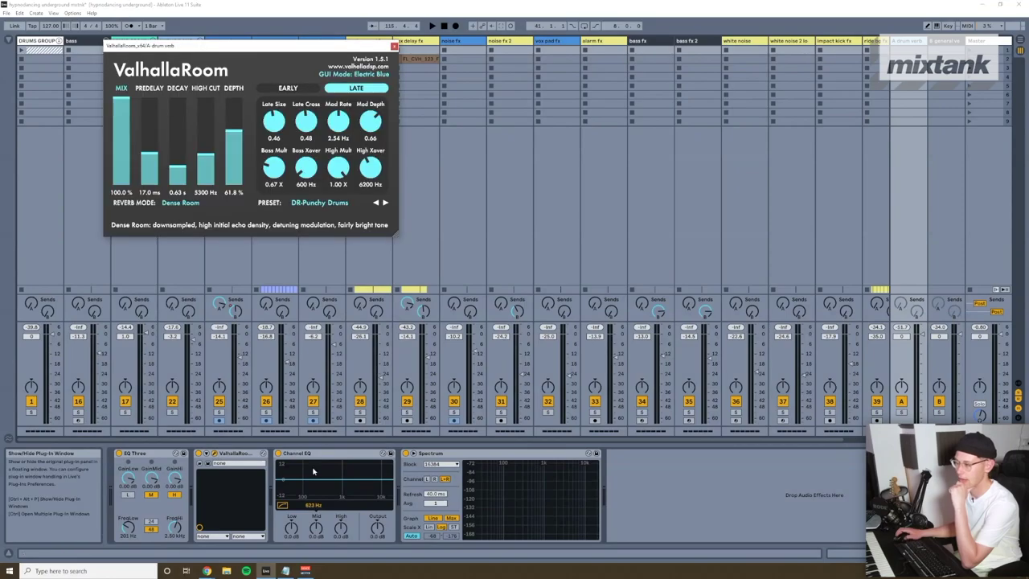
drag(270, 50, 535, 80)
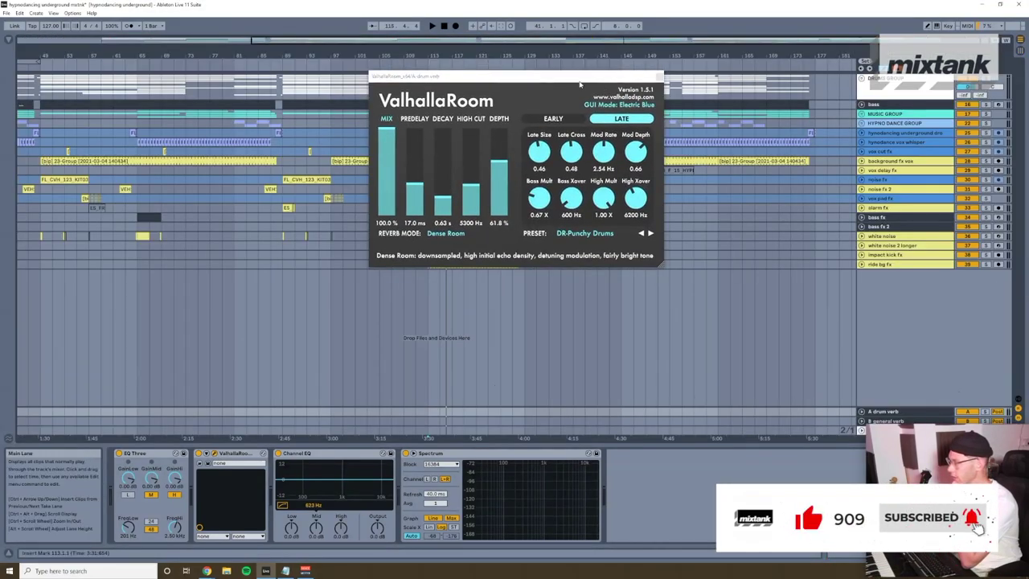
key(Tab)
drag(442, 75, 488, 96)
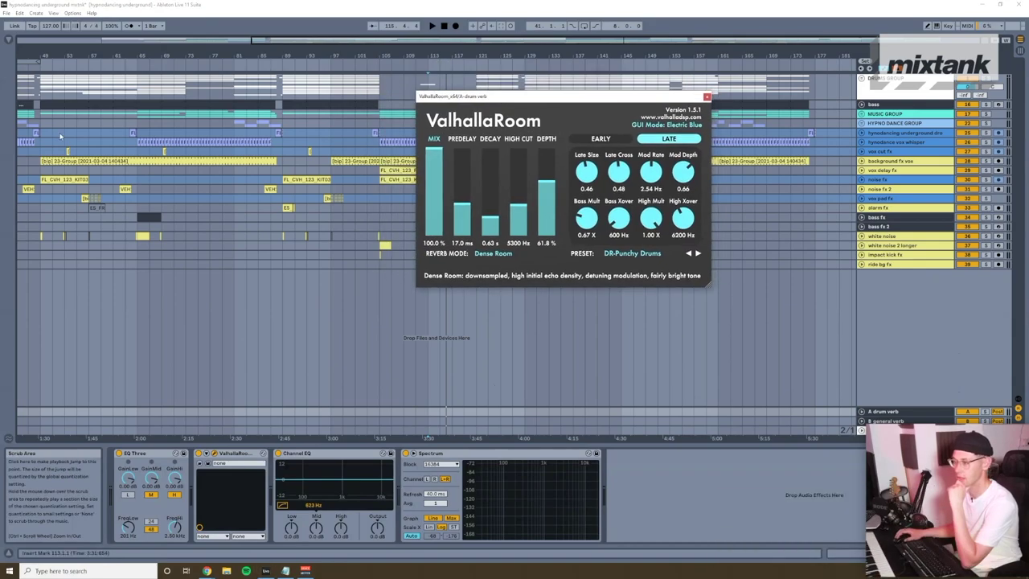
click(892, 97)
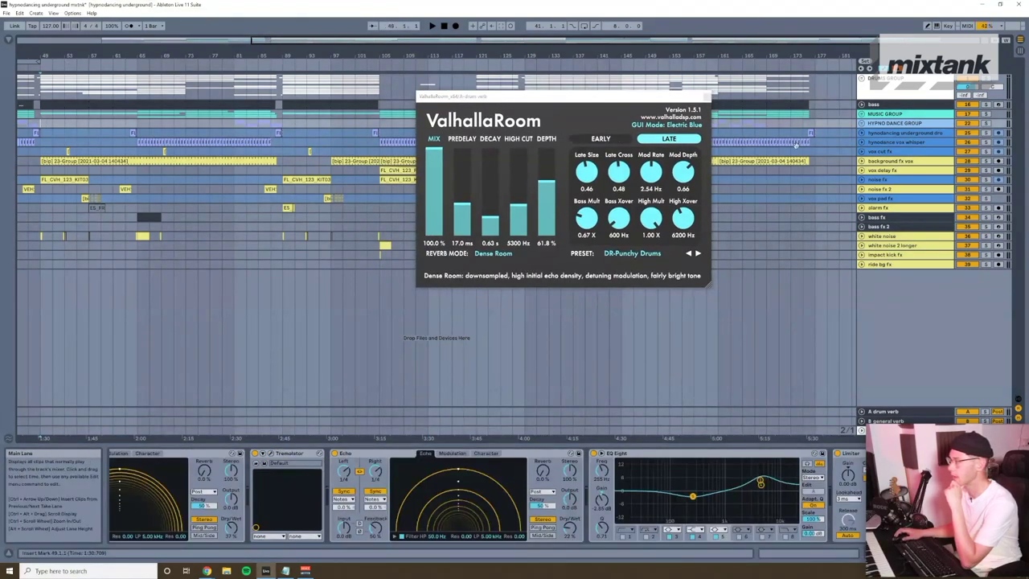
key(Tab)
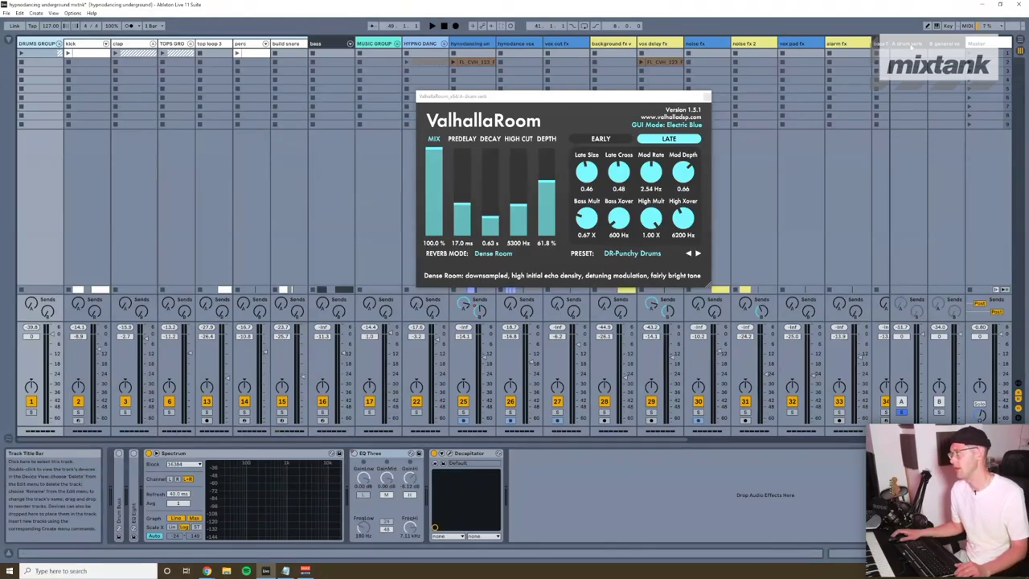
- Select the drum verb return, then the DRUMS GROUP track in Arrangement, and return to Session
click(669, 298)
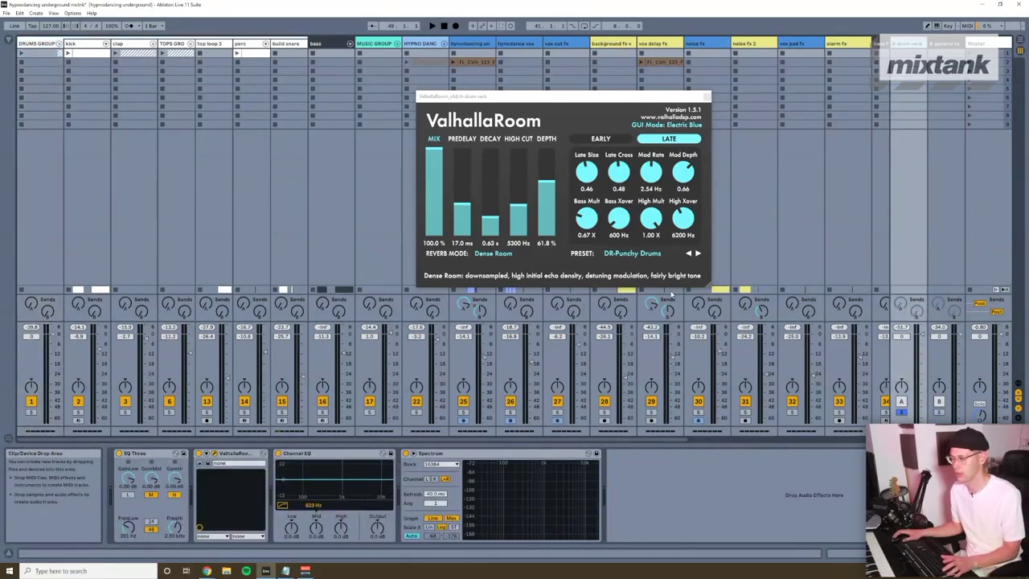
key(Tab)
click(46, 120)
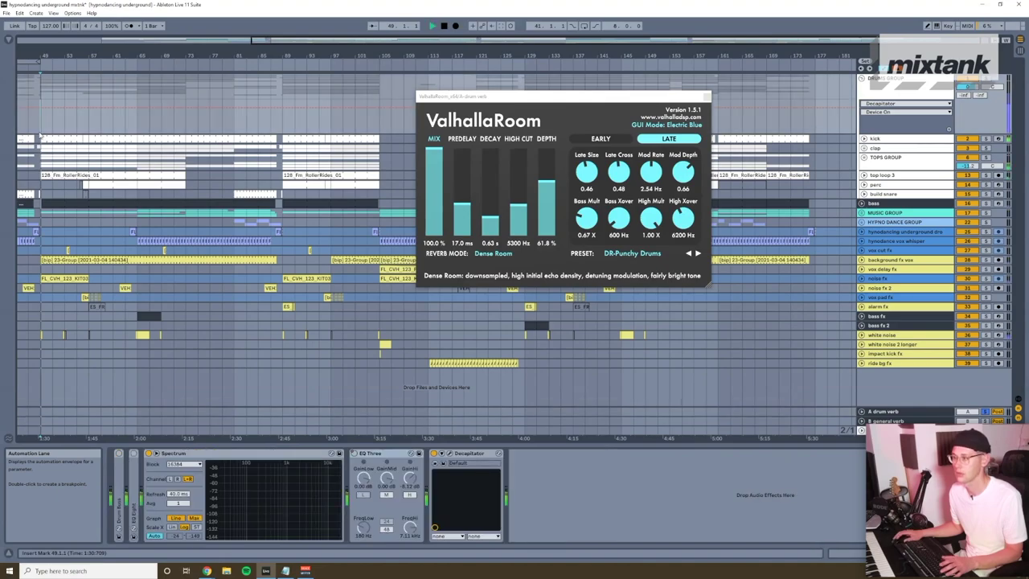
key(Tab)
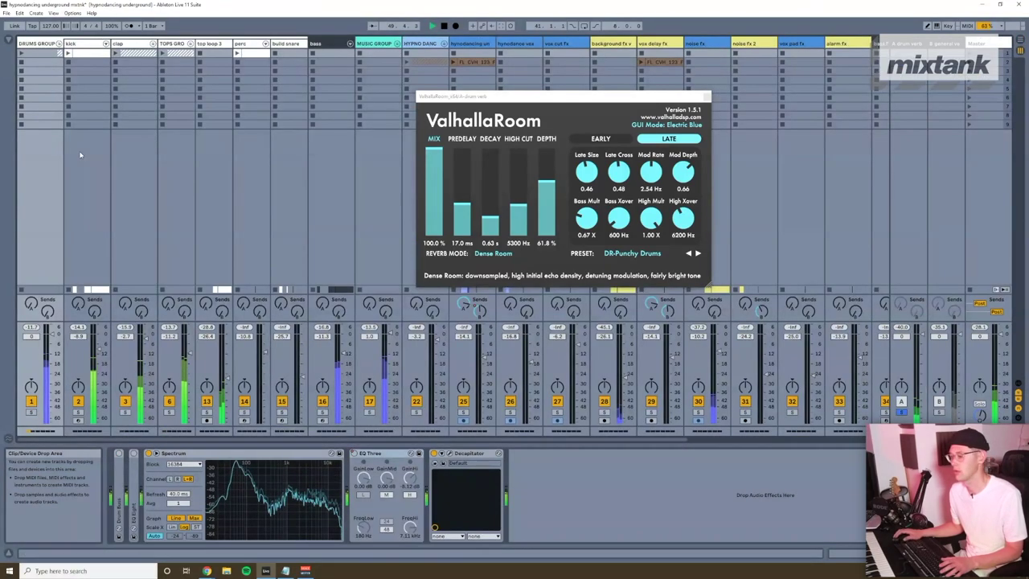
- Unfold the clap group and move the ValhallaRoom window to the upper right
click(151, 45)
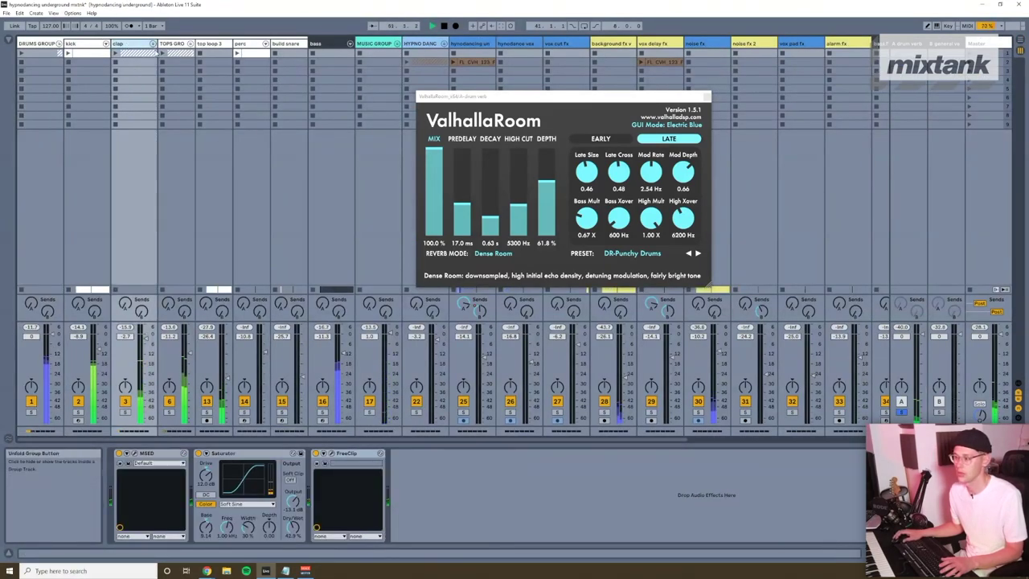
click(153, 44)
drag(601, 104, 749, 84)
- Inspect the TOPS GRO and top loop 3 tracks, then fold the clap, TOPS GRO and DRUMS GROUP groups
click(254, 47)
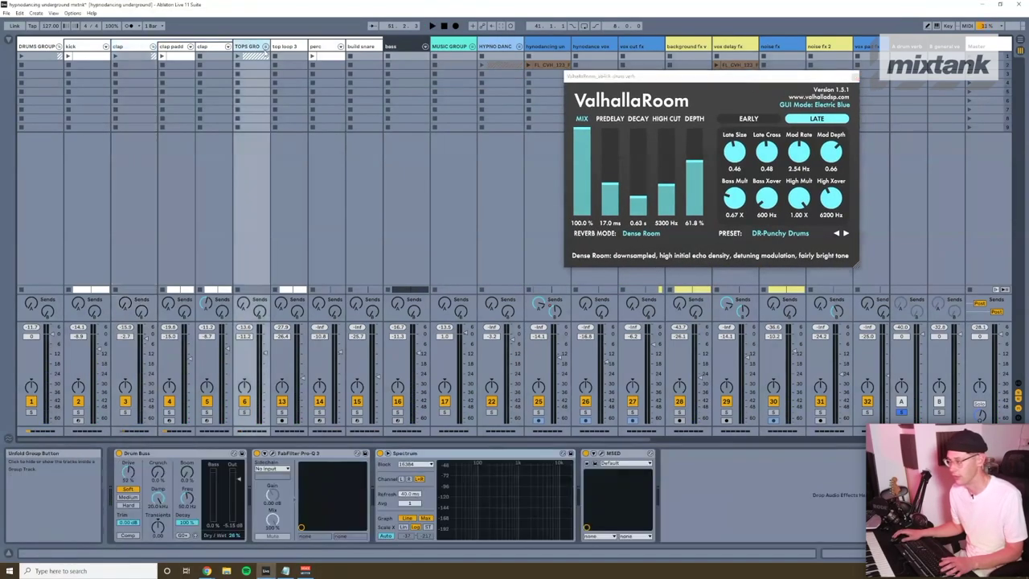
click(265, 46)
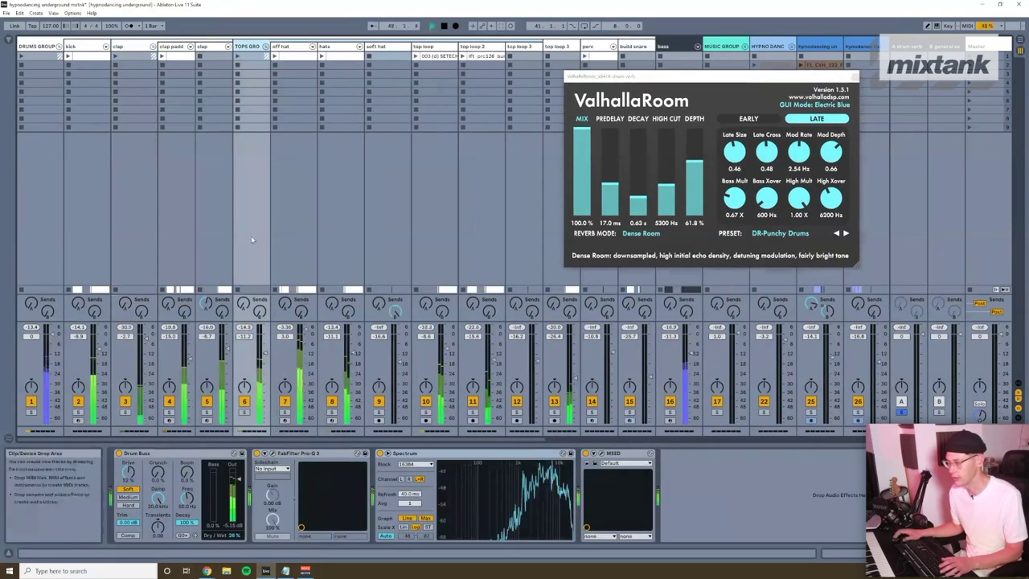
click(265, 46)
click(153, 101)
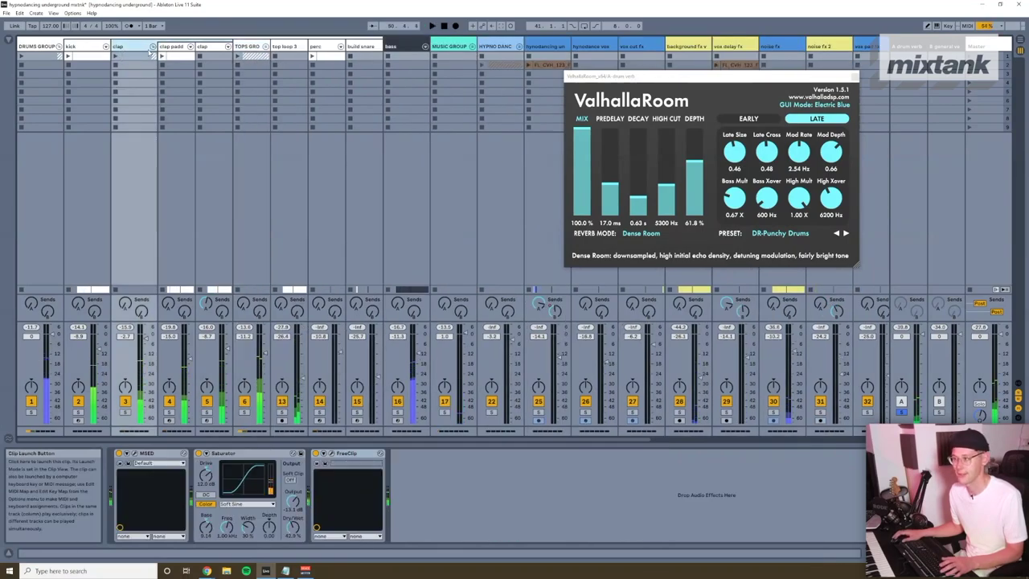
click(283, 49)
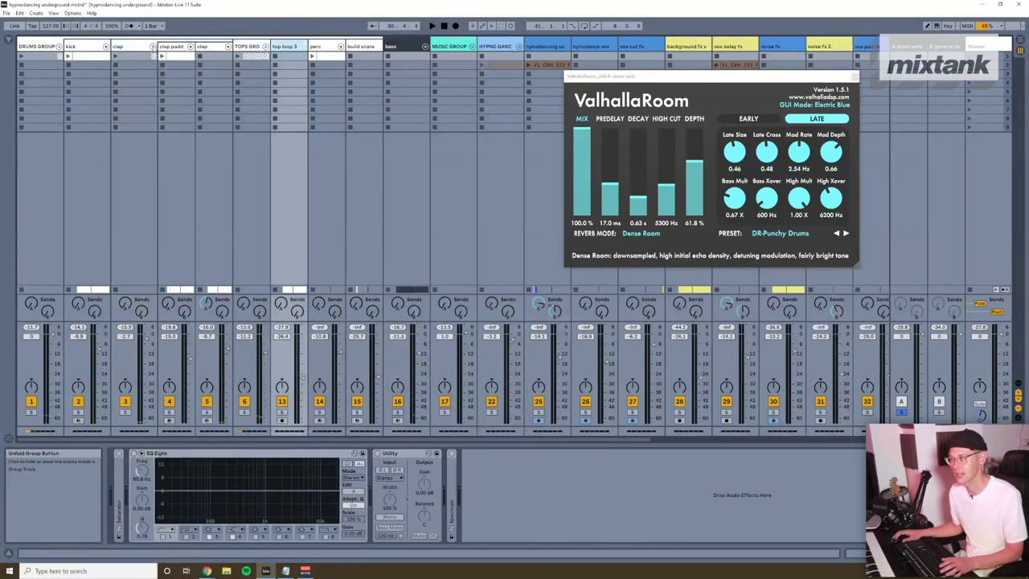
click(154, 47)
click(190, 46)
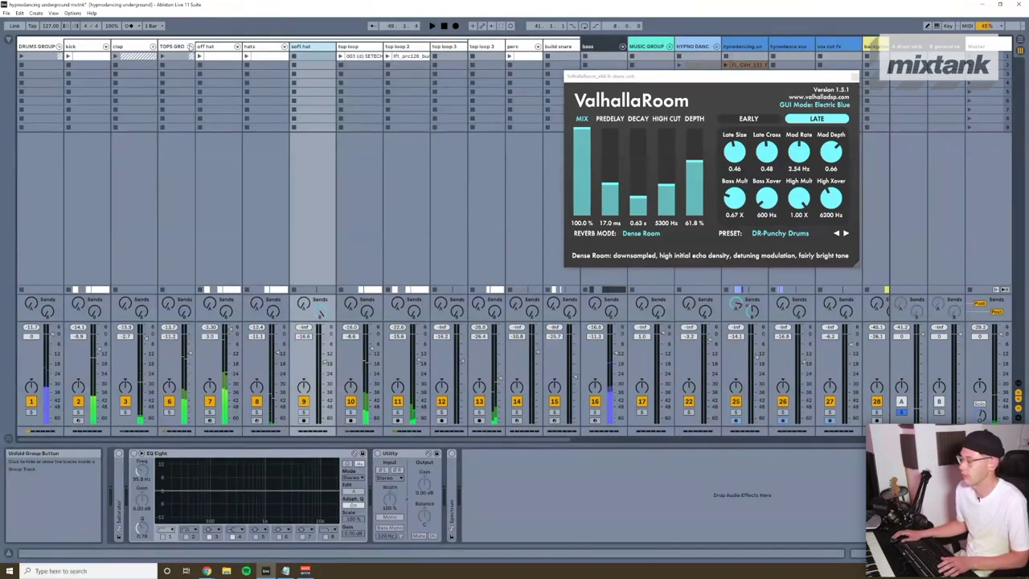
click(190, 46)
click(118, 48)
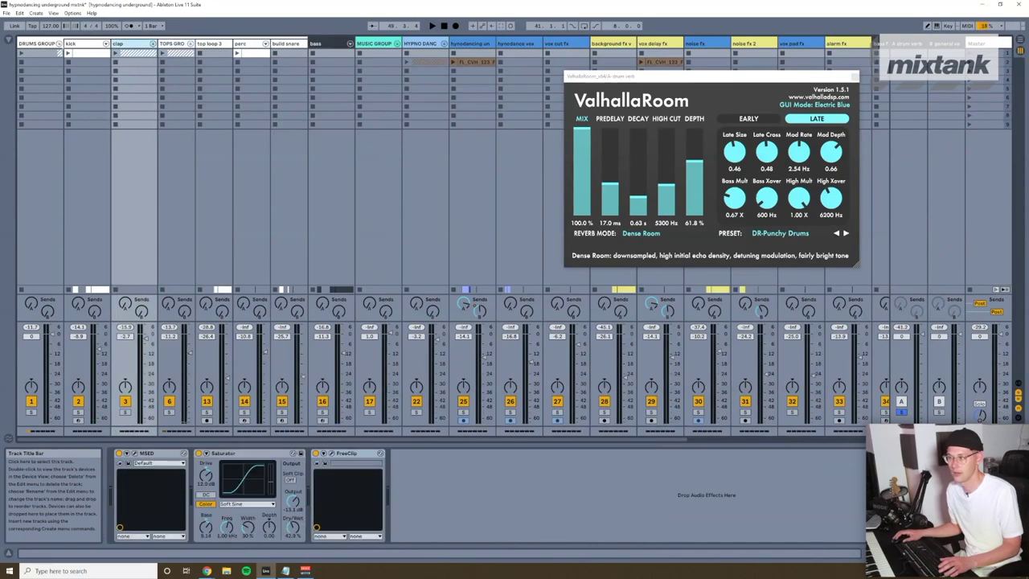
click(58, 42)
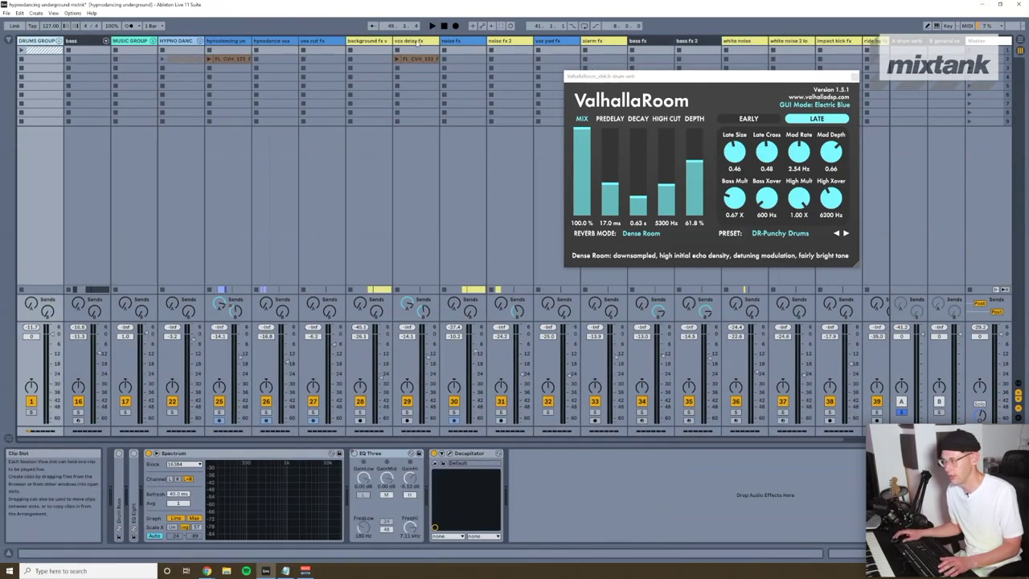
- Inspect the vox delay fx clip at bars 105–117 in Arrangement, then return to the Session mixer
click(417, 41)
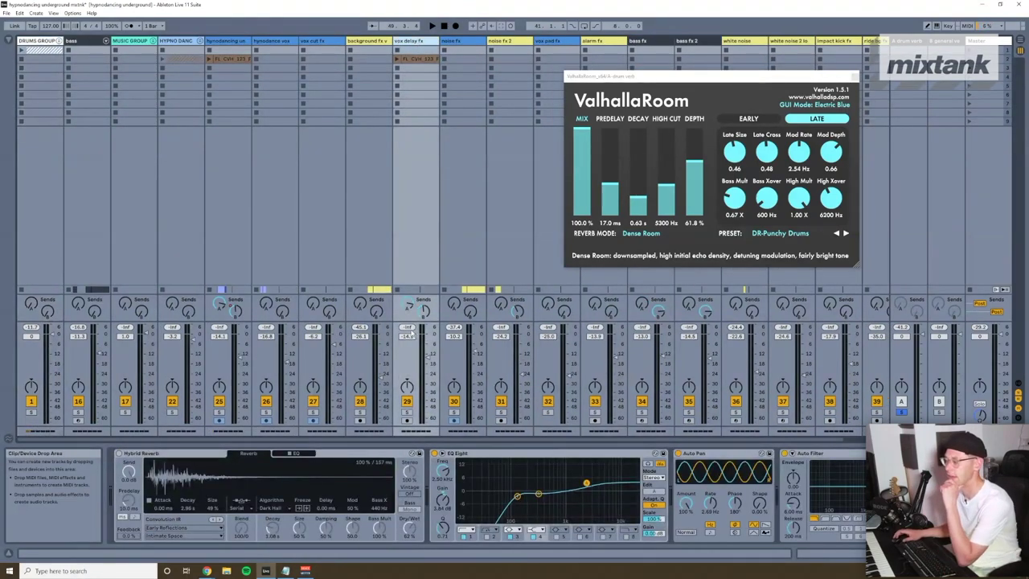
key(Tab)
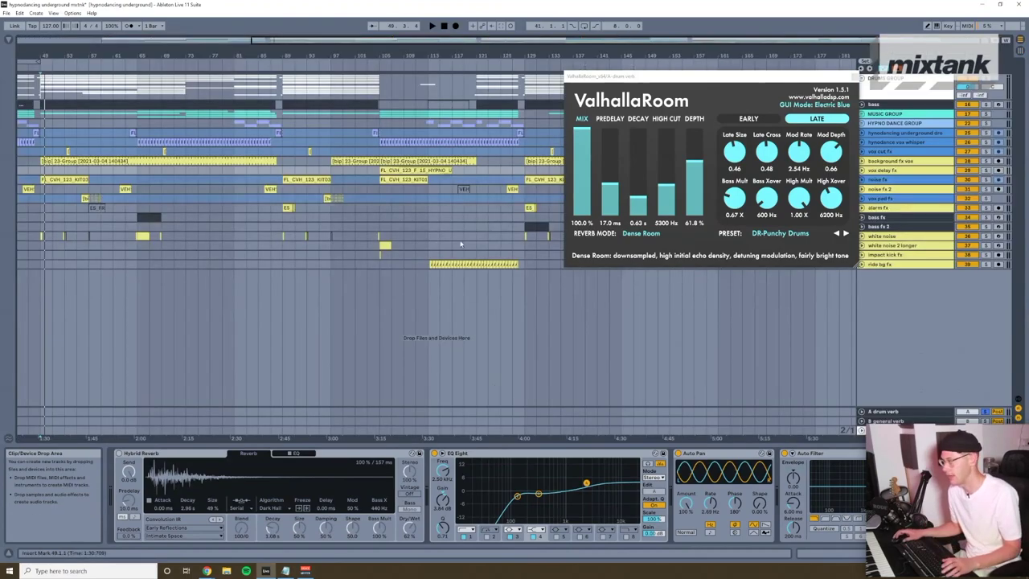
click(895, 173)
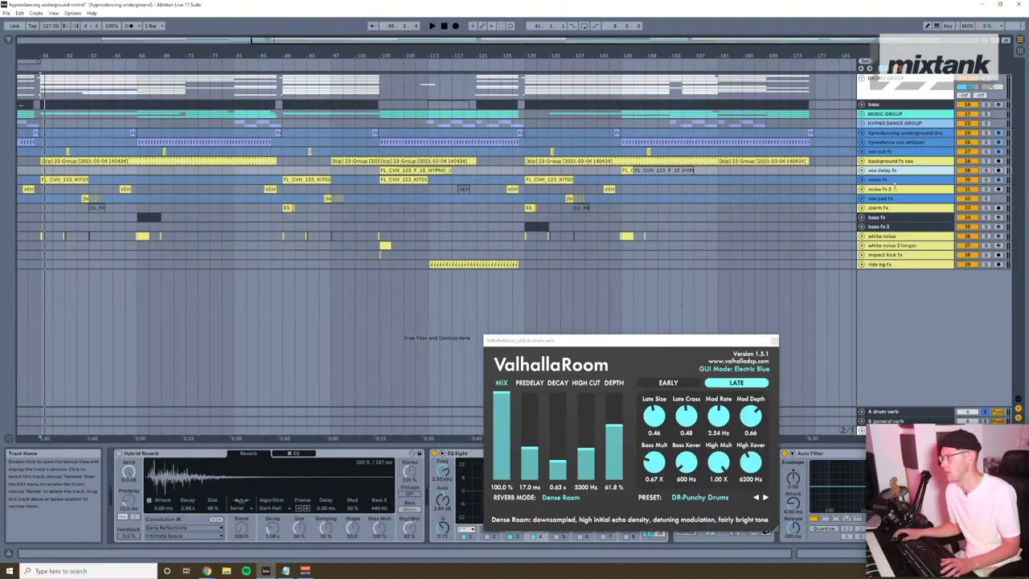
click(861, 170)
click(412, 181)
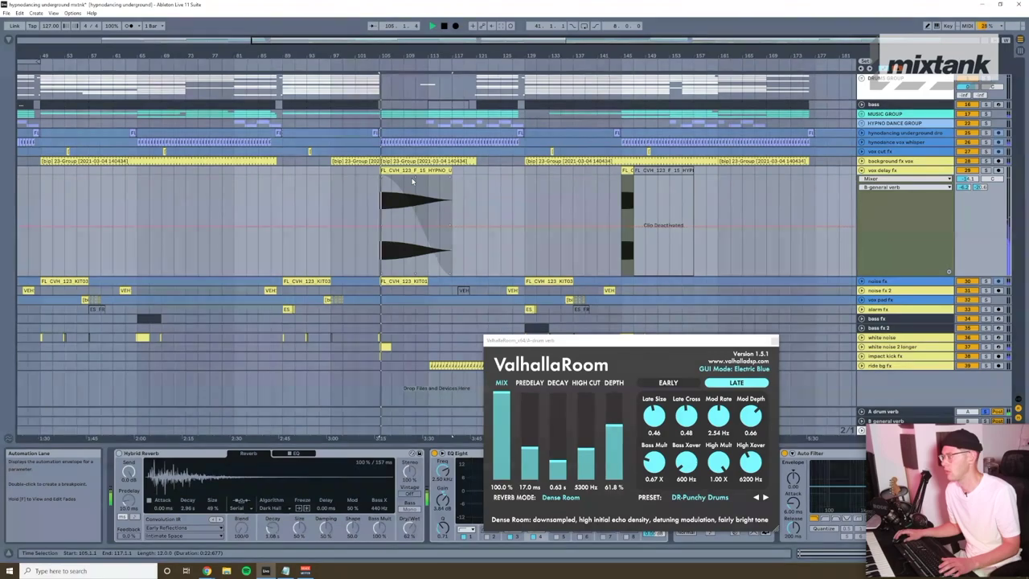
drag(593, 344, 620, 154)
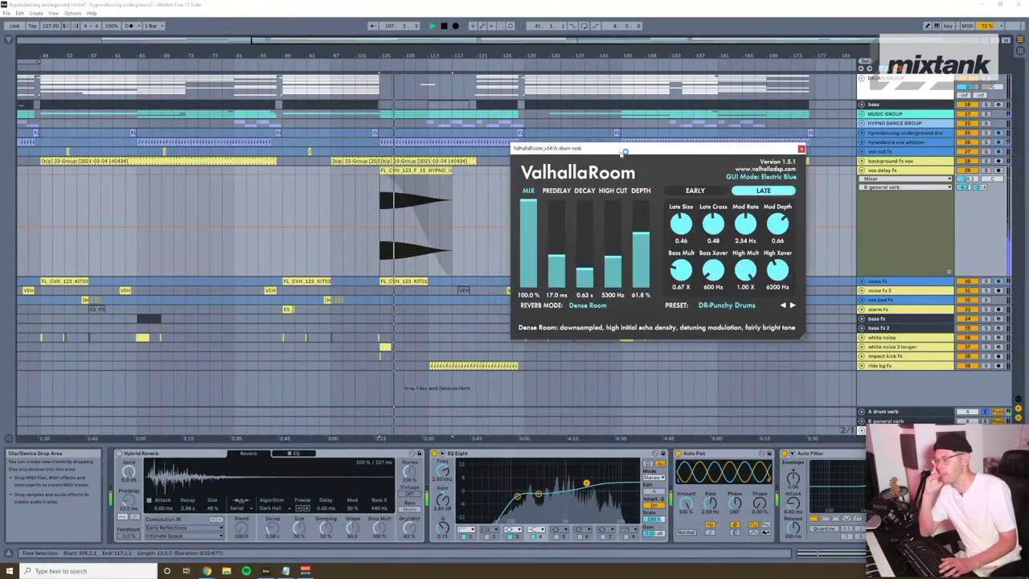
key(Tab)
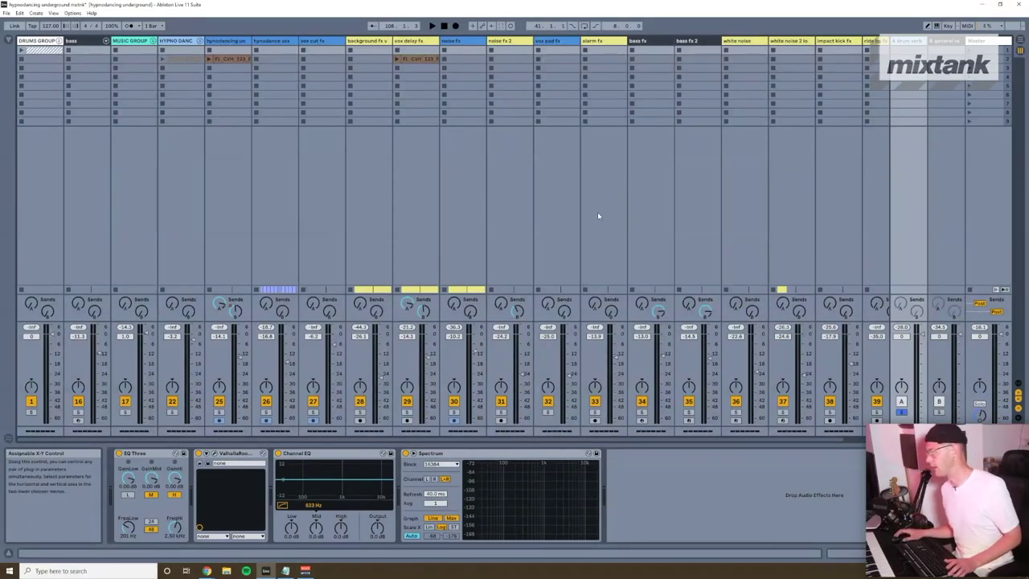
- Boost the high shelf on the drum verb return's Channel EQ
click(945, 40)
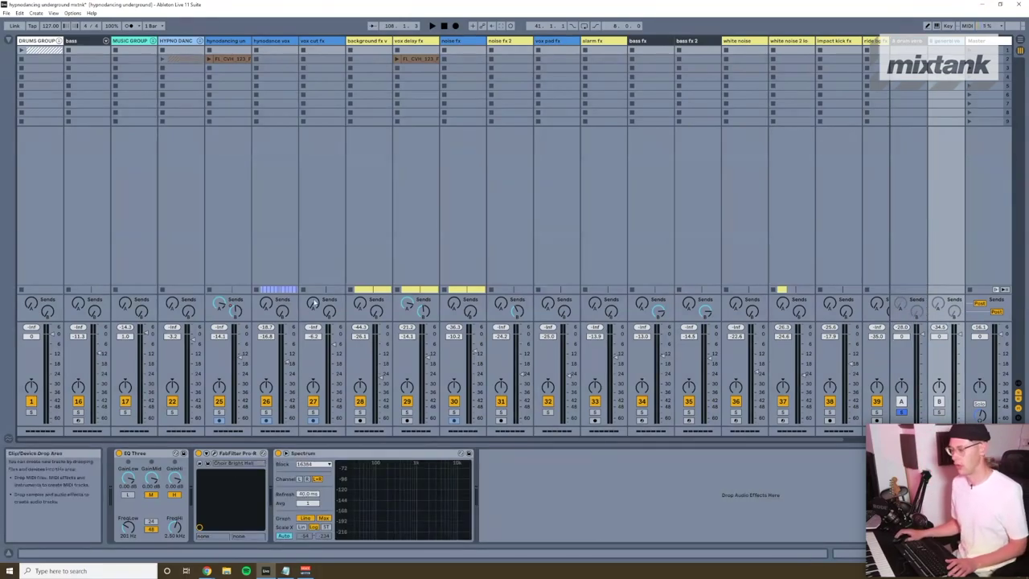
key(Left)
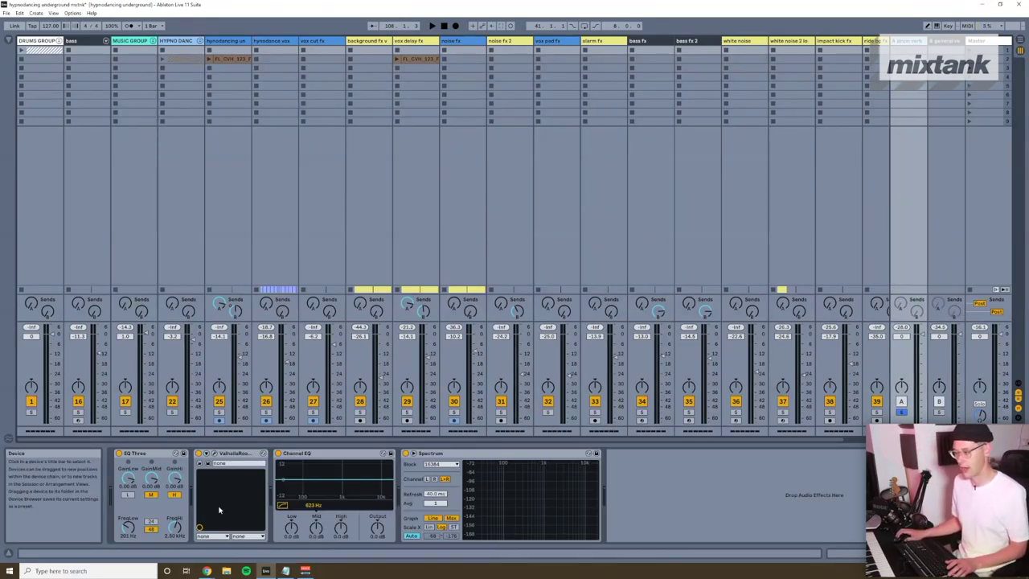
click(302, 453)
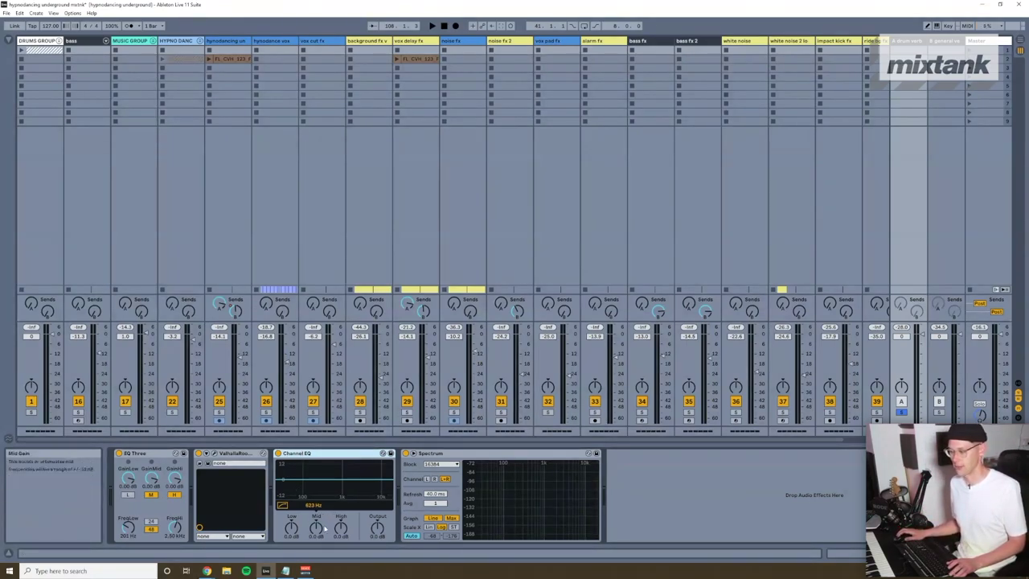
drag(341, 530, 341, 515)
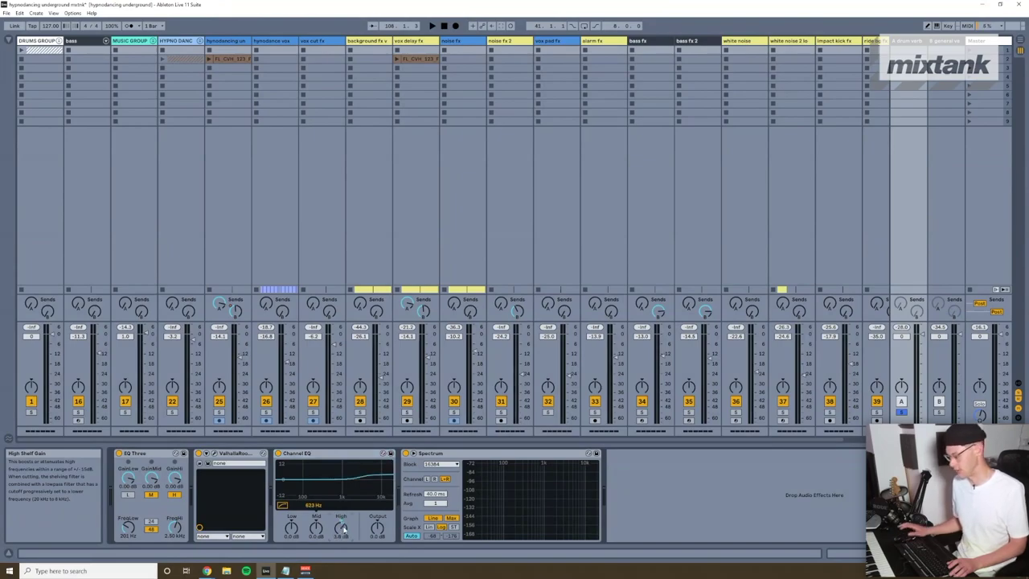
click(150, 457)
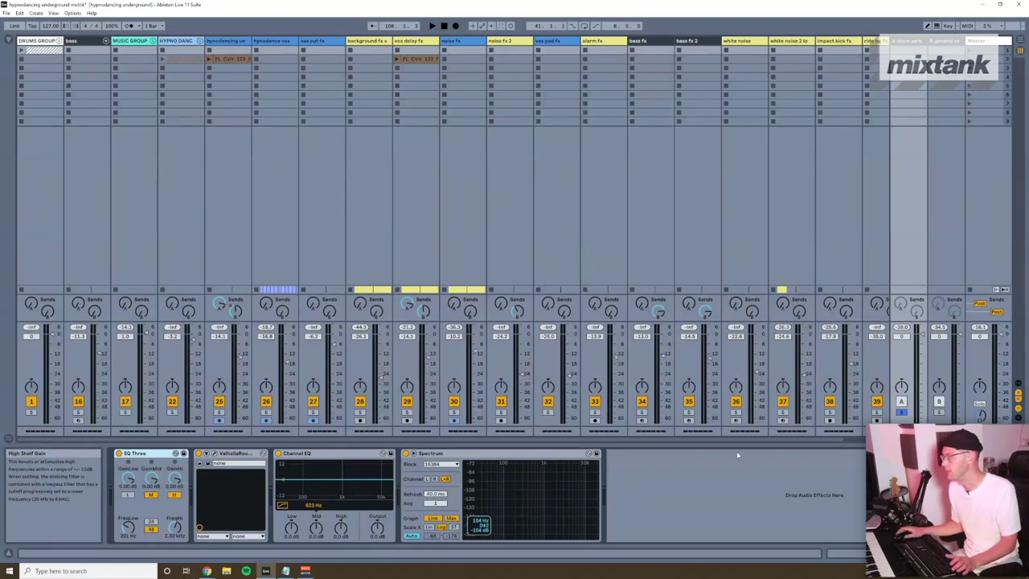
- Show the general verb return's devices and start the song playing
key(Right)
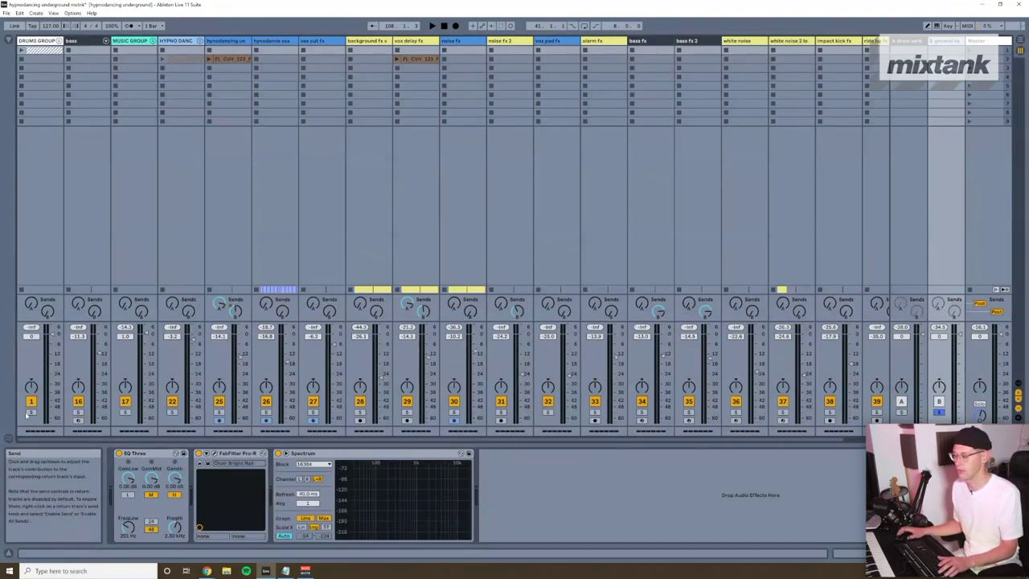
key(Tab)
key(space)
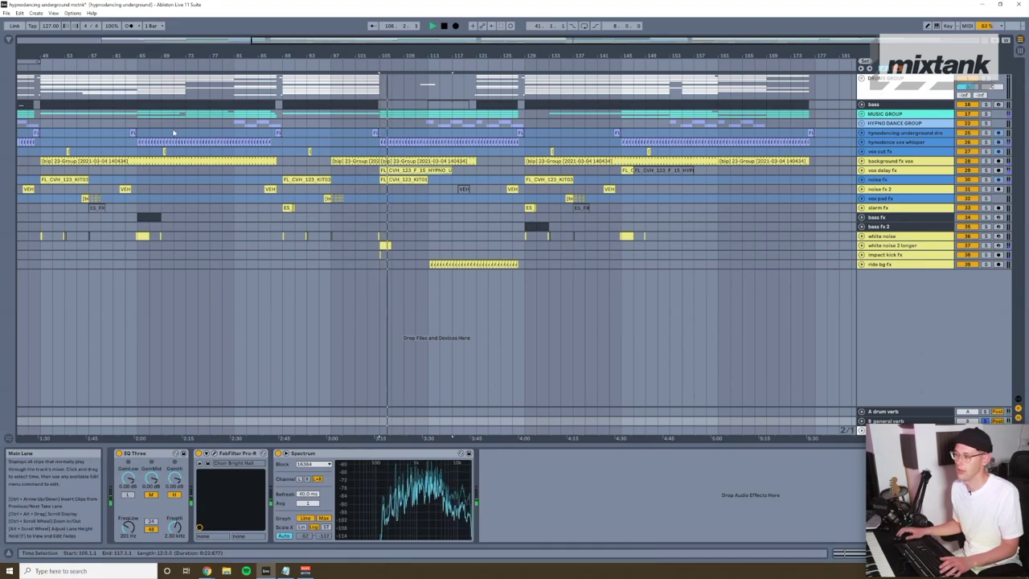
key(Tab)
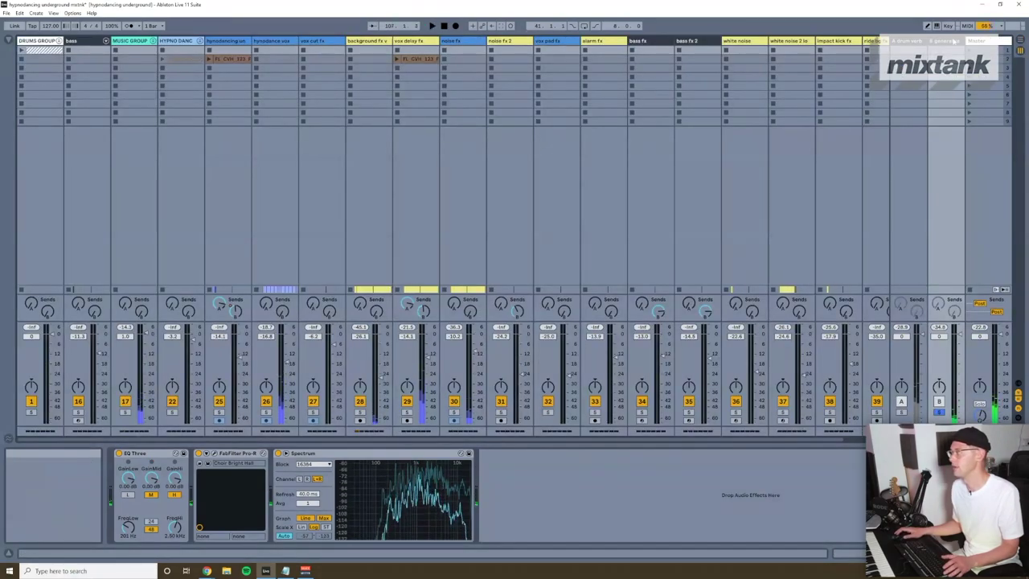
- Unfold MUSIC GROUP to reveal oo bg vox, stab, pad and arp, select return B, and play
click(152, 40)
click(132, 41)
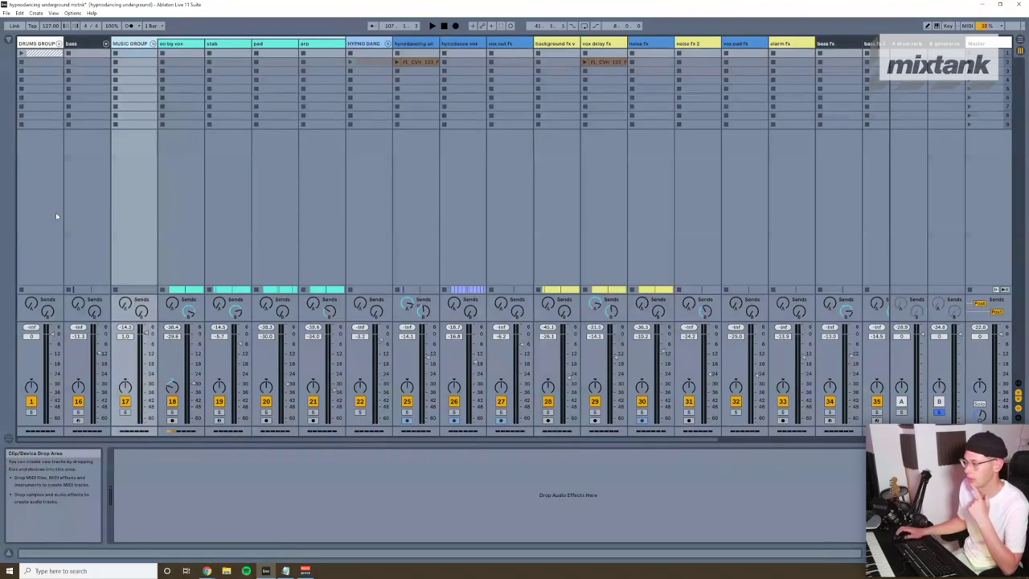
click(945, 88)
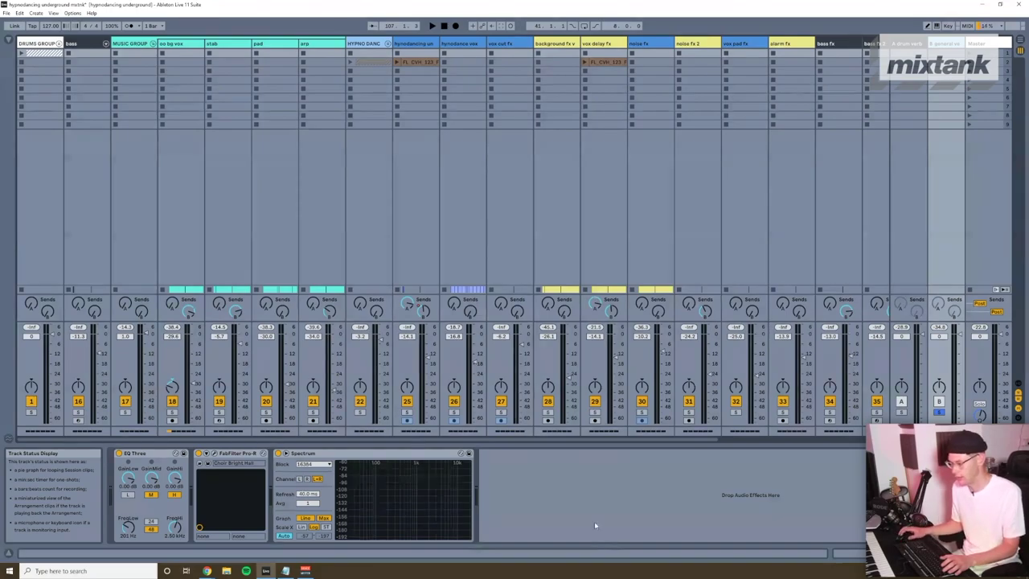
key(space)
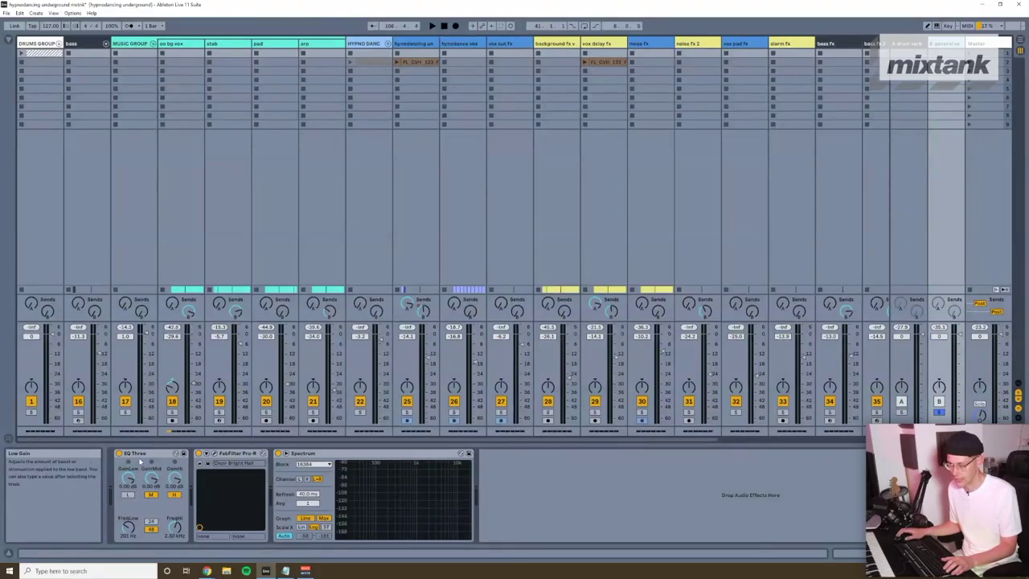
- Open the general verb's FabFilter Pro-R window and position it over the mixer
click(152, 482)
click(199, 465)
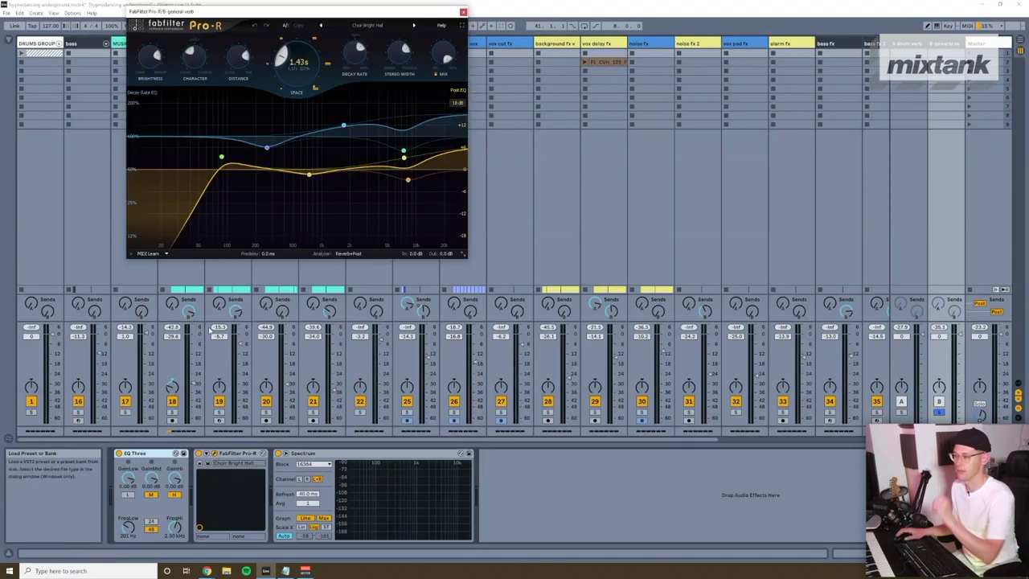
drag(253, 24, 445, 98)
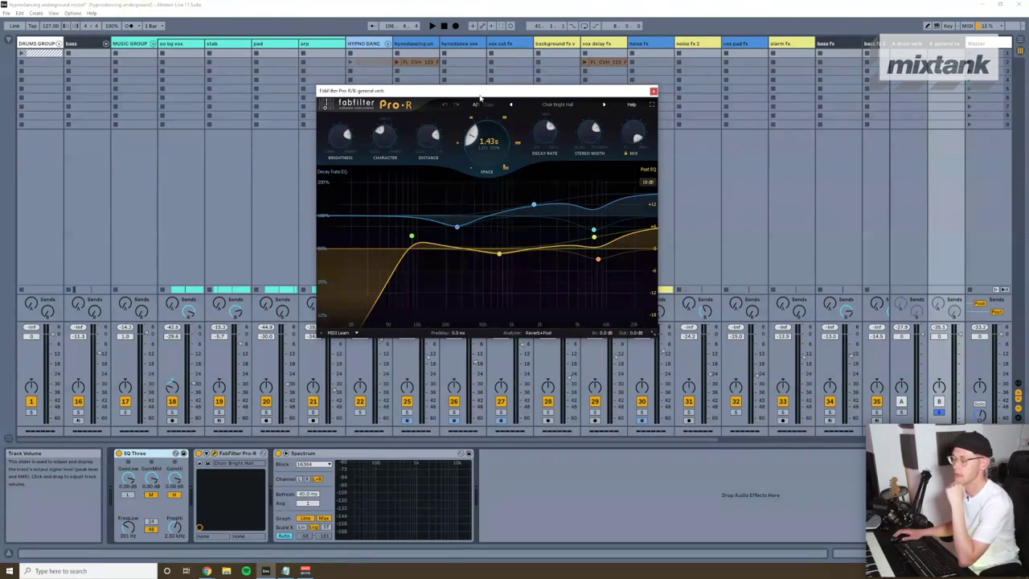
mouse_move(481, 97)
mouse_down()
mouse_move(547, 108)
mouse_move(488, 108)
mouse_up()
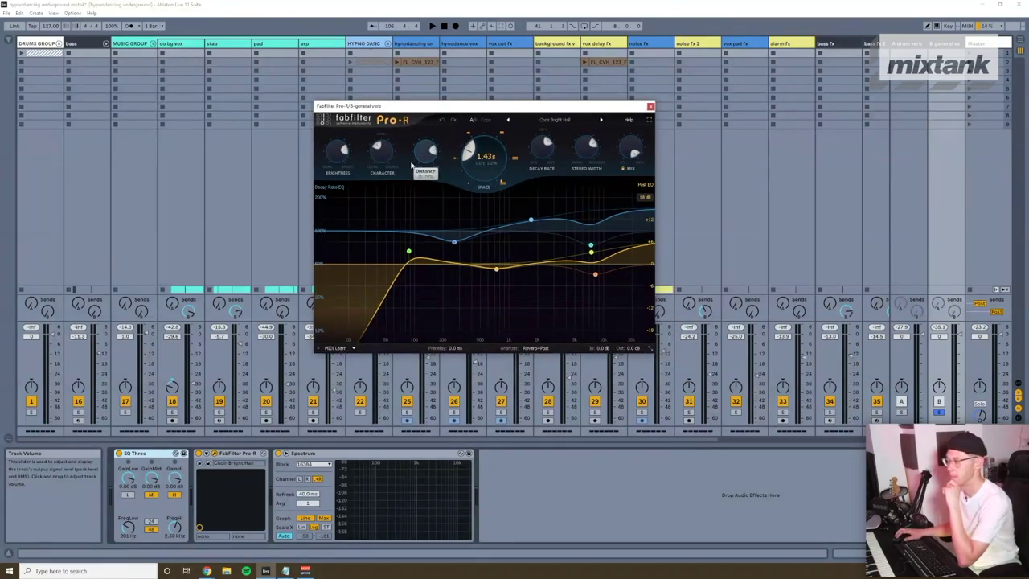
drag(428, 109, 421, 109)
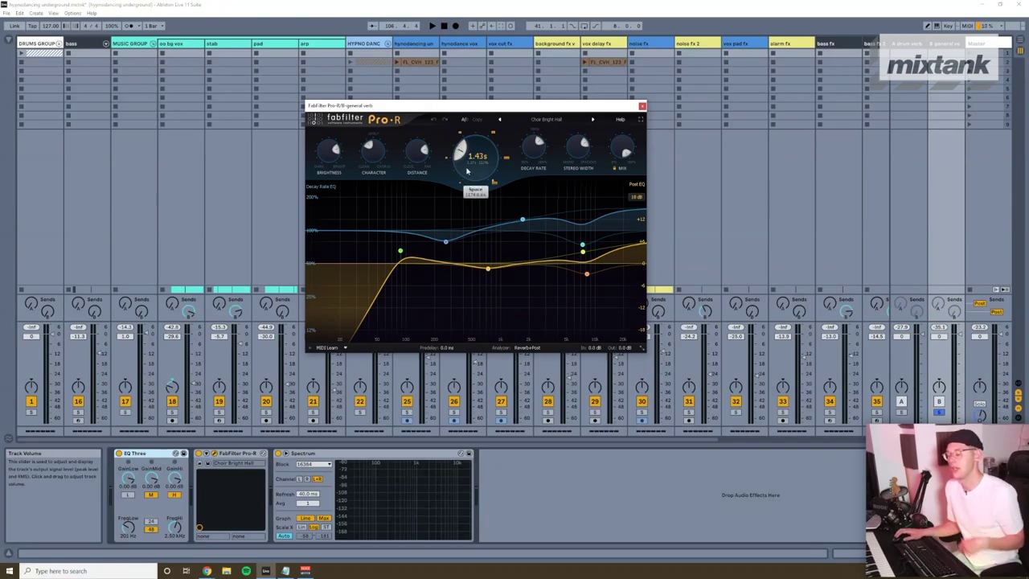
- Restart playback to audition the Pro-R Choir Bright Hall preset
mouse_move(478, 154)
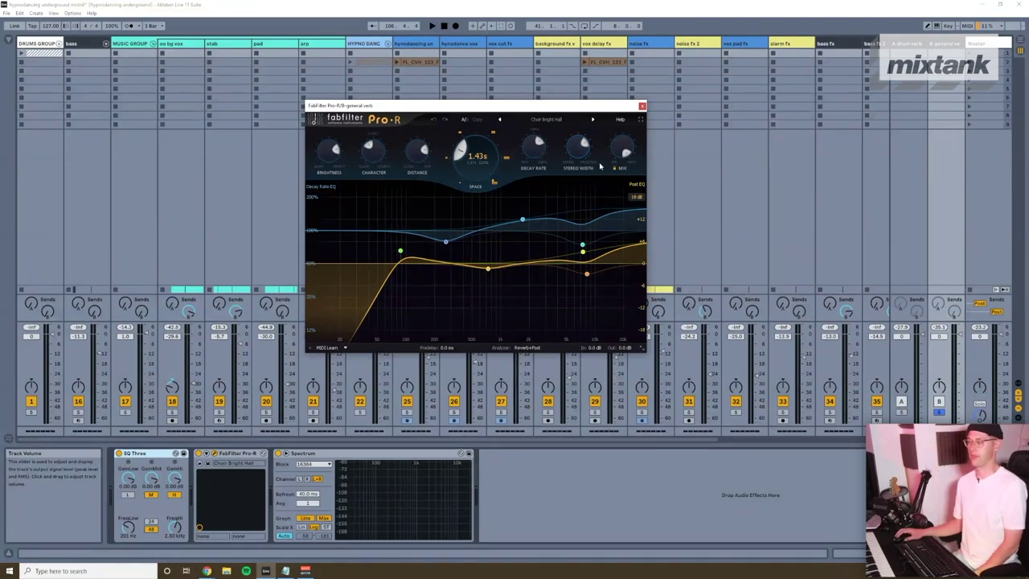
mouse_move(583, 155)
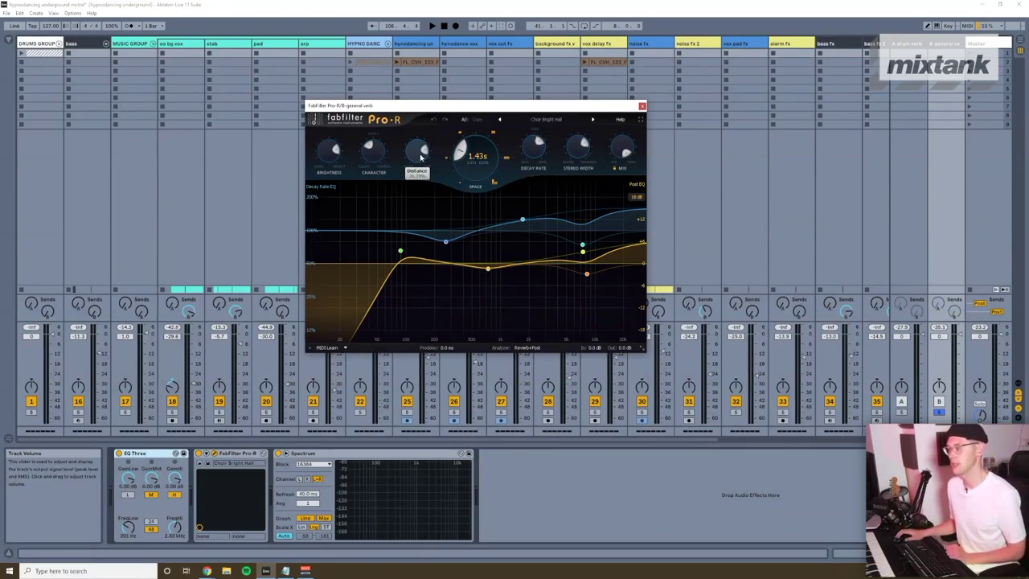
mouse_move(419, 156)
key(space)
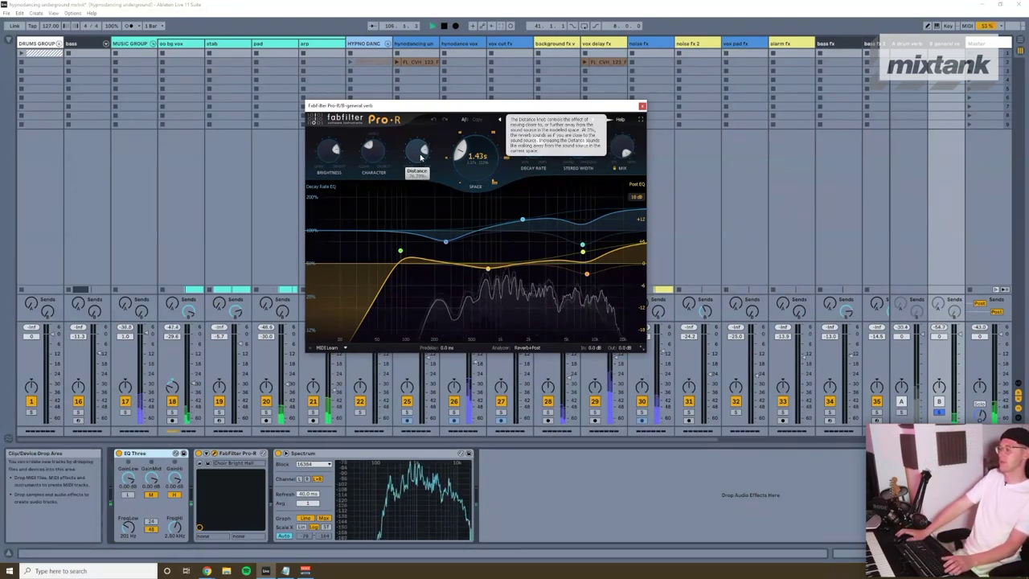